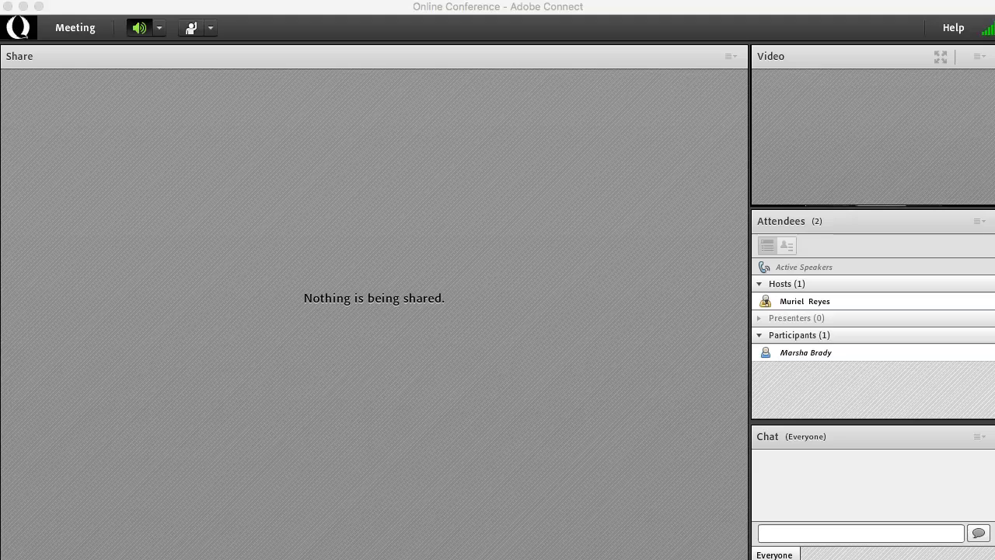
Start the Audio Setup Wizard and play the test sound to check the speaker output
left_click(86, 36)
left_click(84, 31)
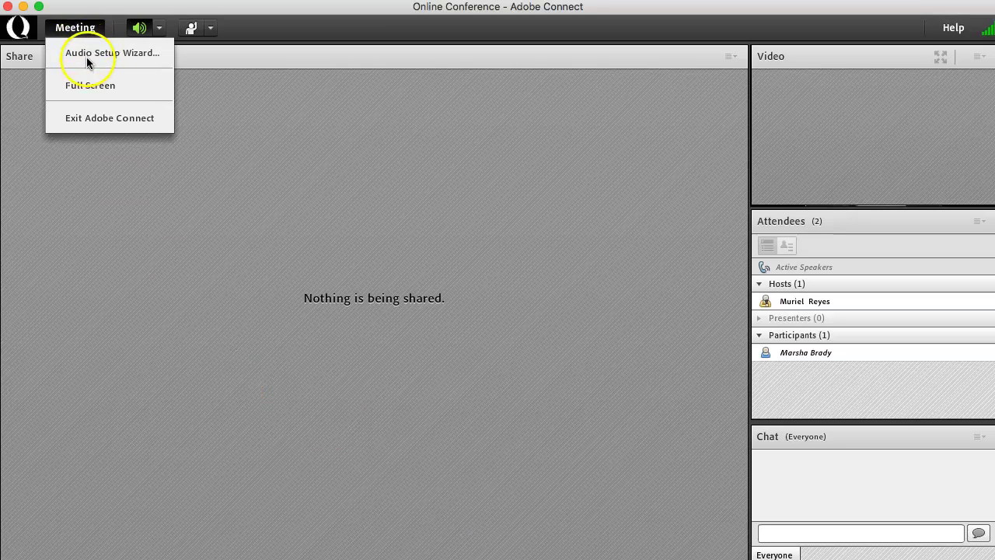
left_click(88, 59)
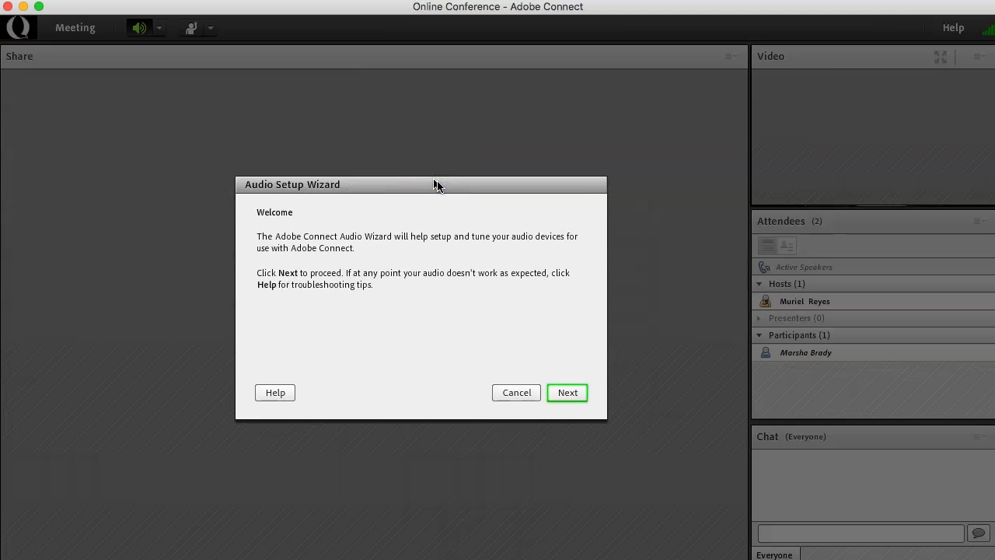
left_click(568, 395)
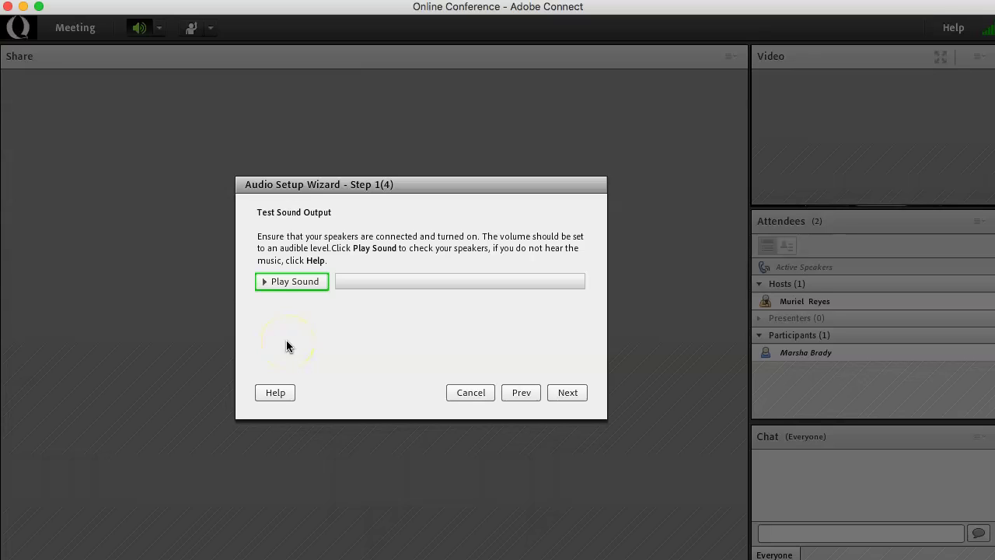
left_click(287, 279)
left_click(287, 283)
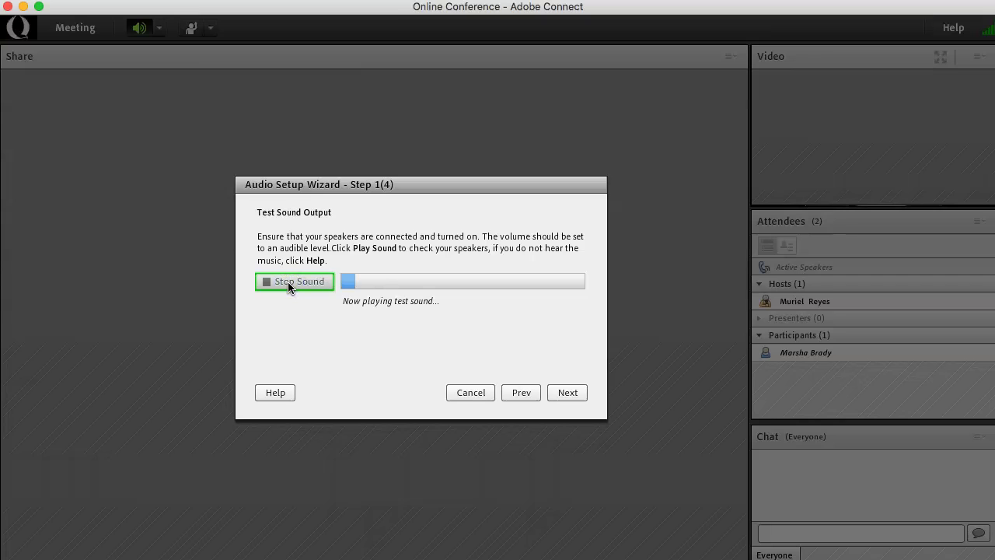
left_click(288, 283)
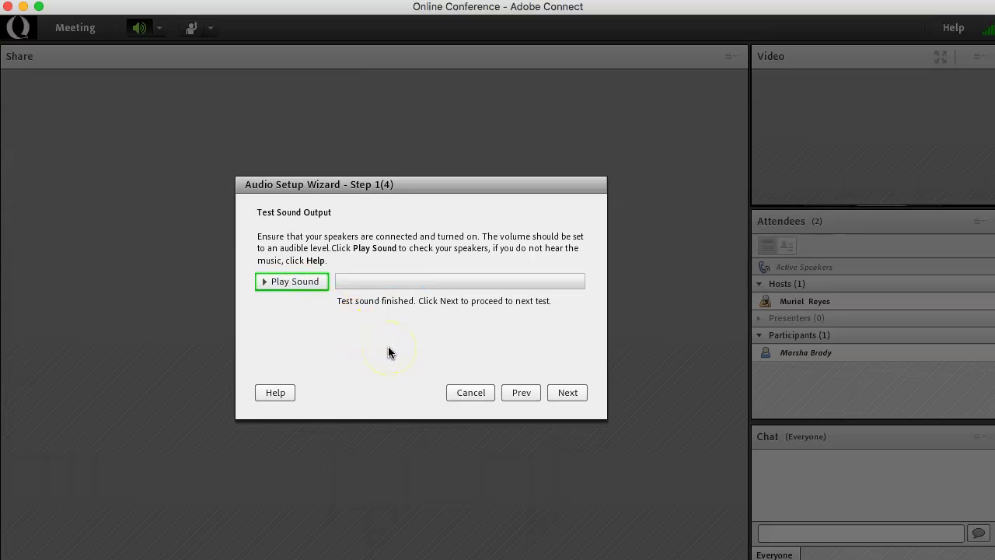
left_click(569, 392)
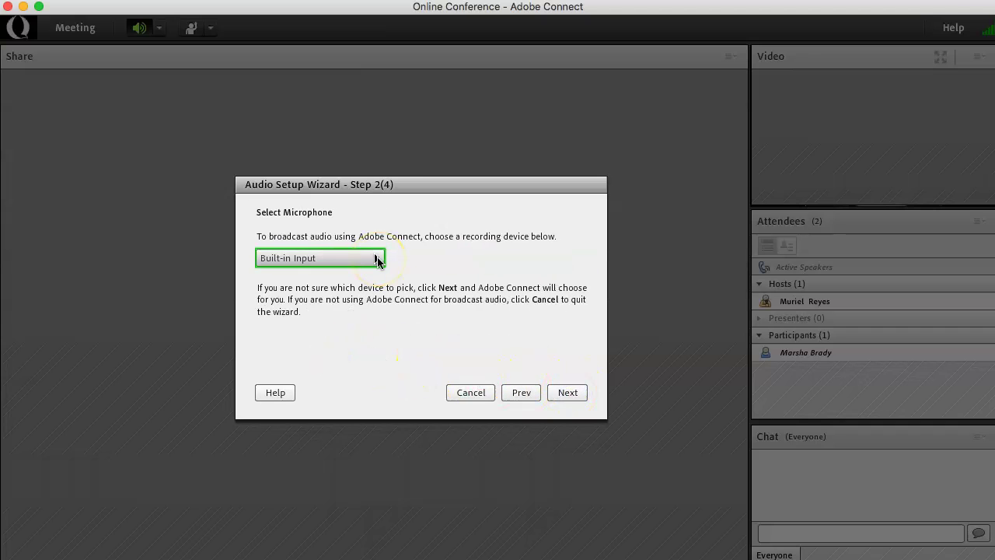
Accept Built-in Input as the microphone, and record and play back a test sentence to tune its volume
left_click(567, 392)
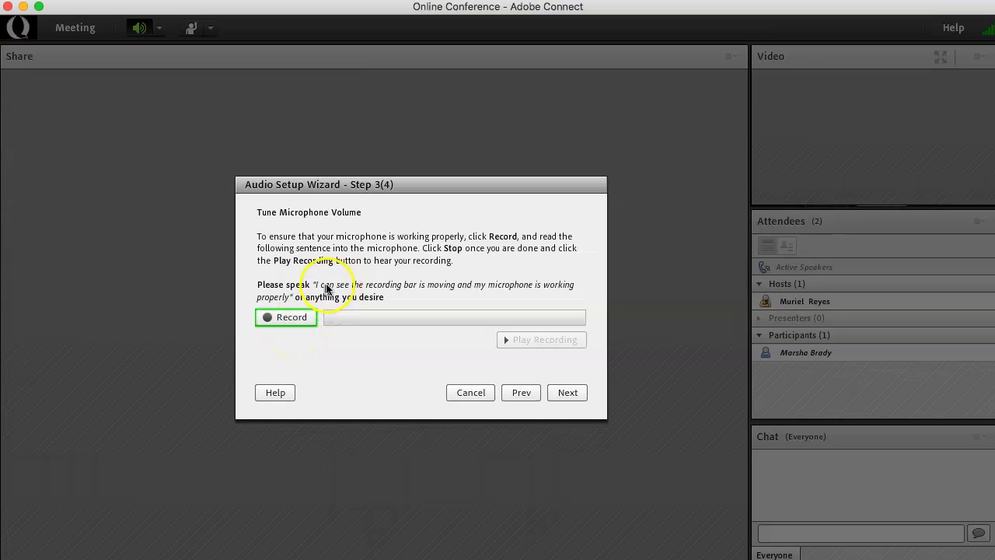
left_click(288, 319)
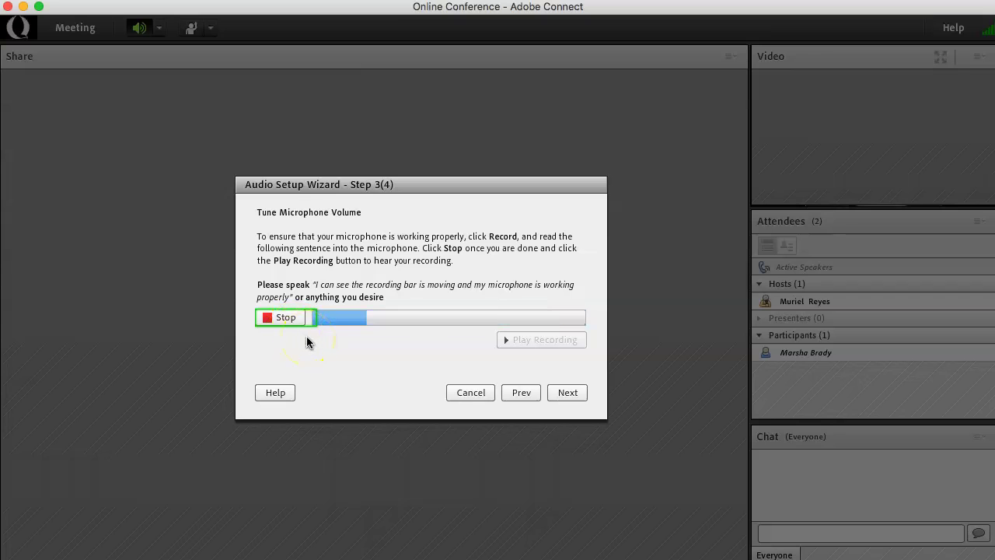
left_click(286, 319)
left_click(540, 340)
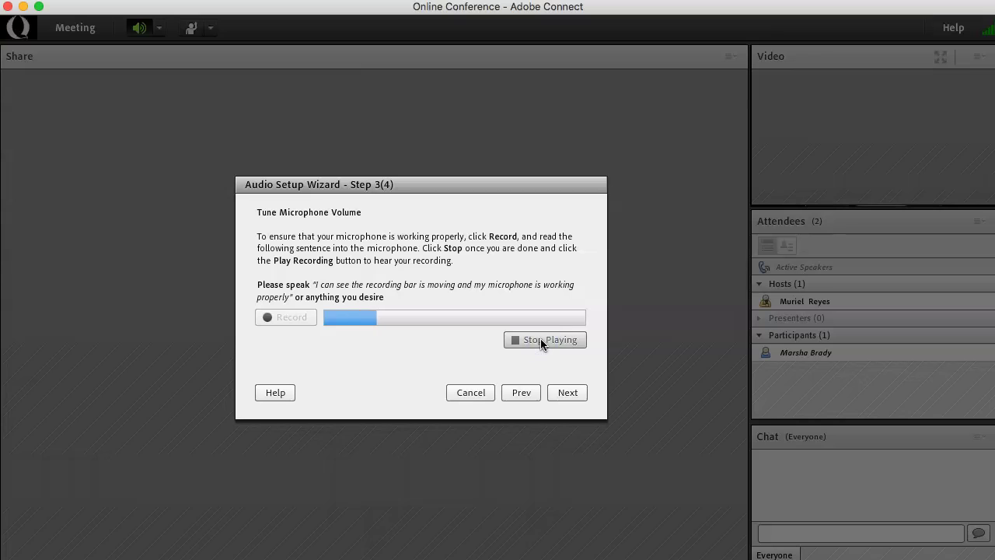
left_click(540, 339)
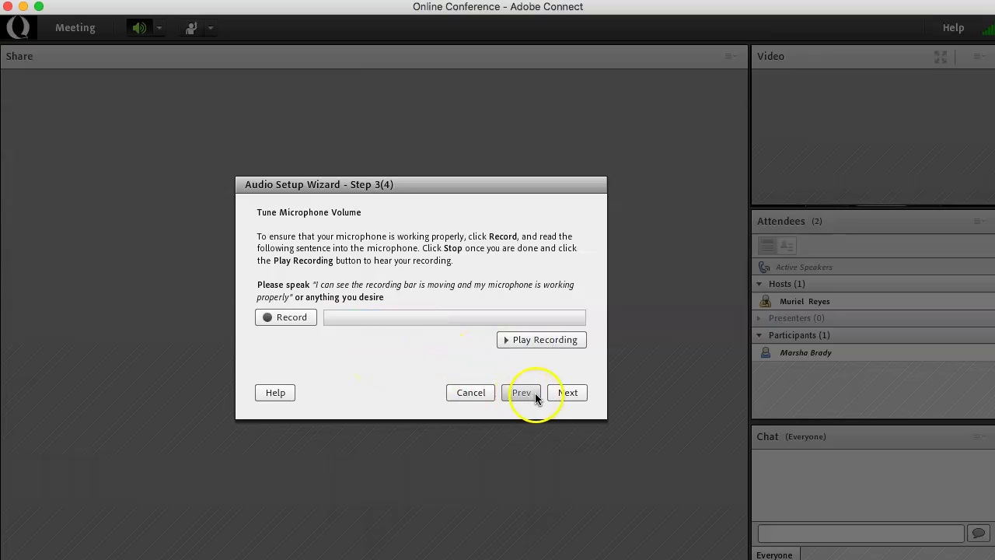
left_click(567, 393)
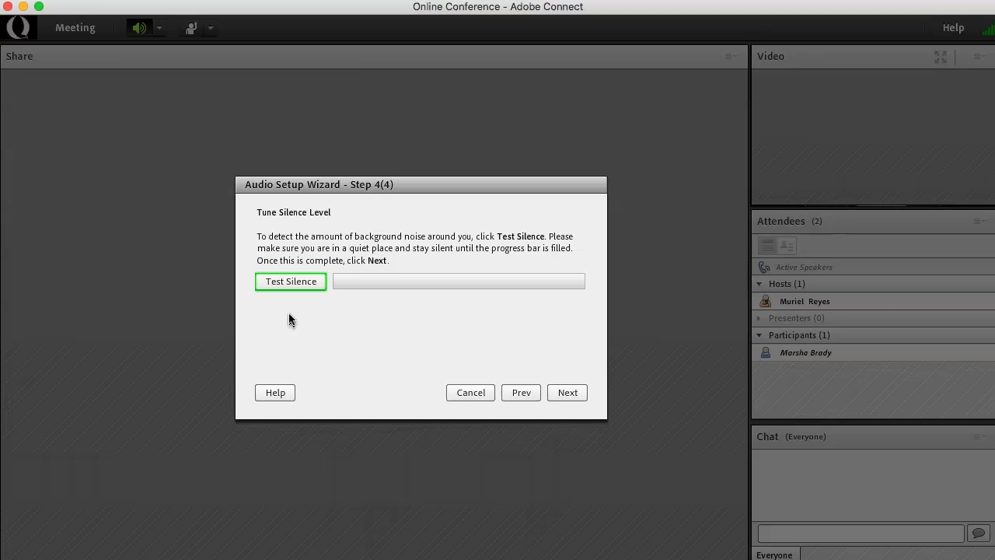
Run the silence test for background noise and finish the Audio Setup Wizard
left_click(289, 282)
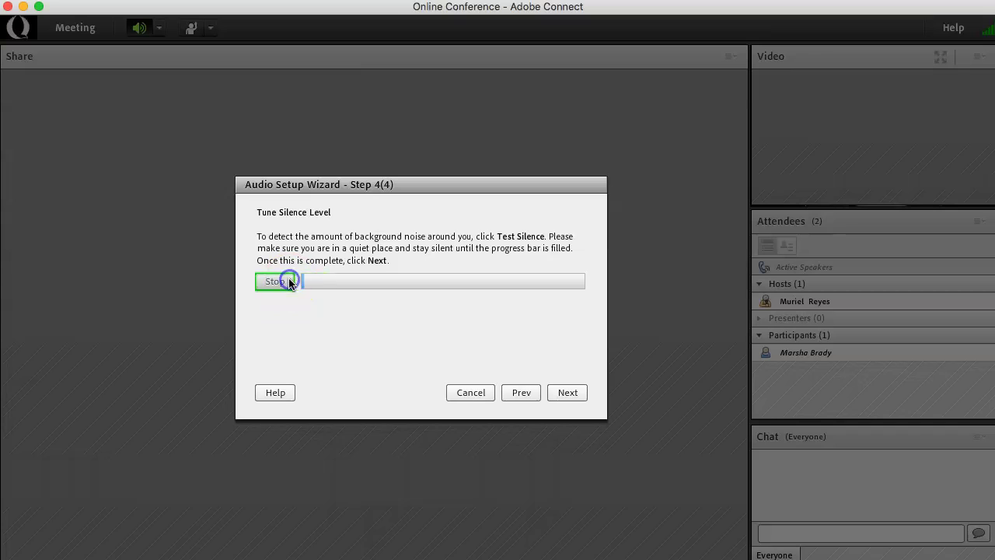
left_click(567, 393)
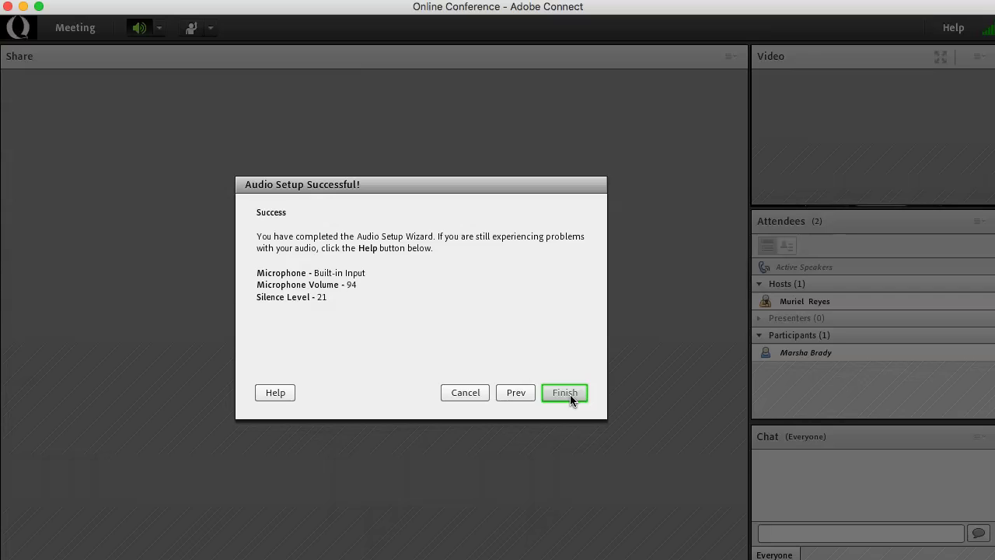
left_click(567, 392)
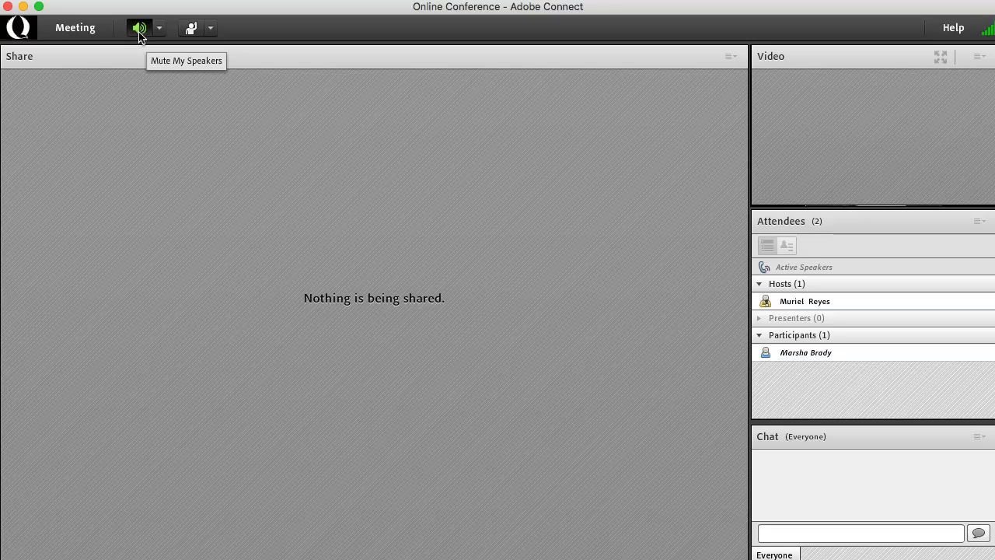
Mute the meeting speakers and unmute them again
left_click(139, 31)
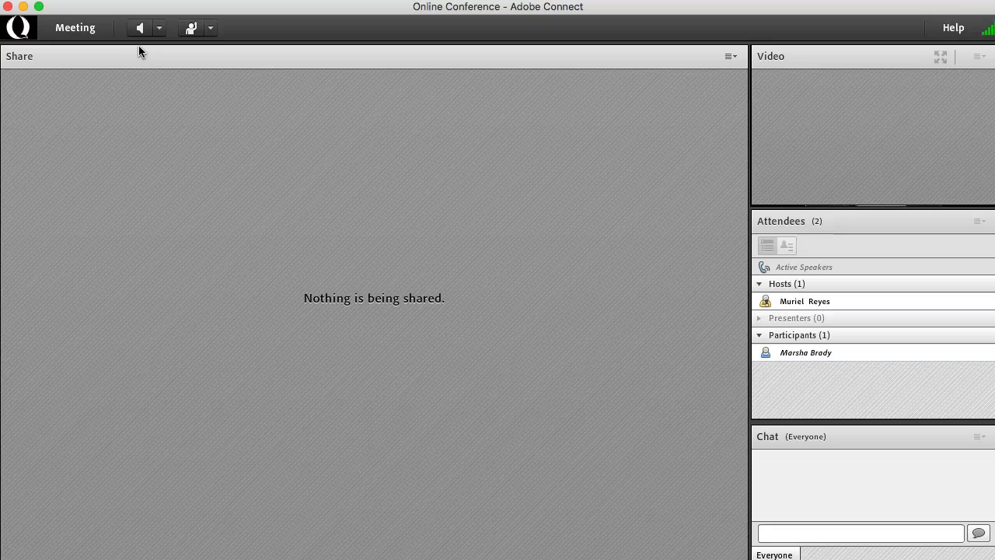
left_click(140, 29)
left_click(142, 60)
Set the participant status to Raise Hand, check it in the attendee list, and lower the hand again
left_click(210, 31)
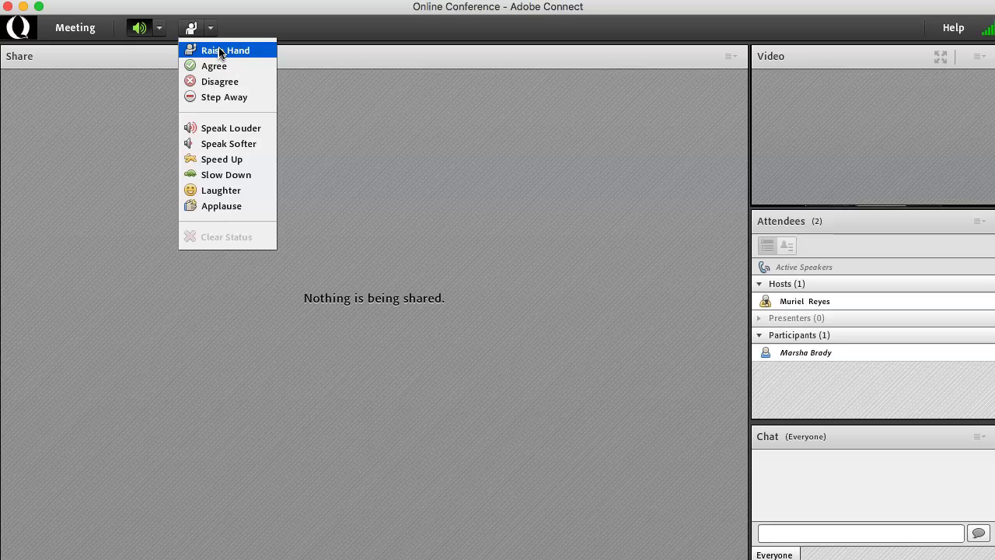
left_click(233, 31)
left_click(211, 32)
left_click(214, 51)
left_click(985, 355)
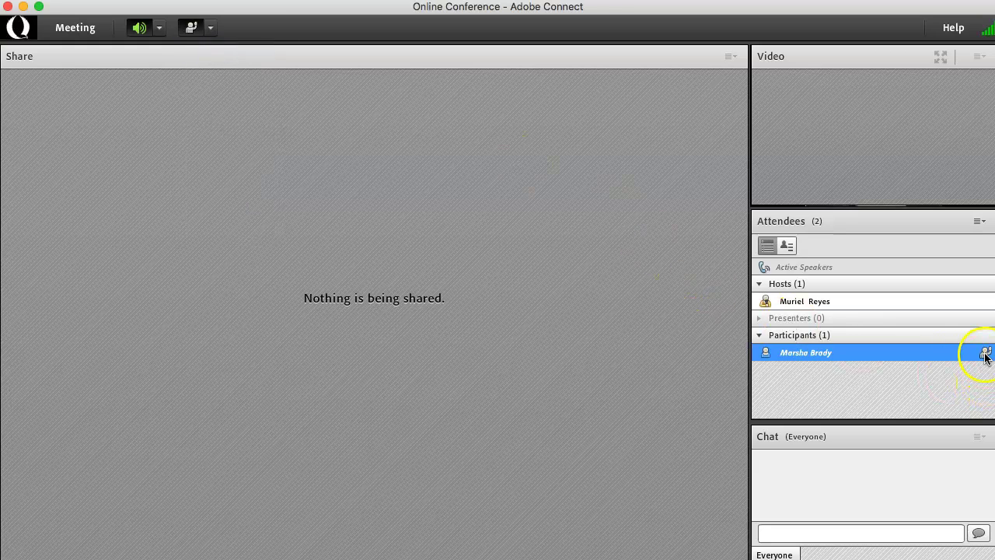
left_click(211, 28)
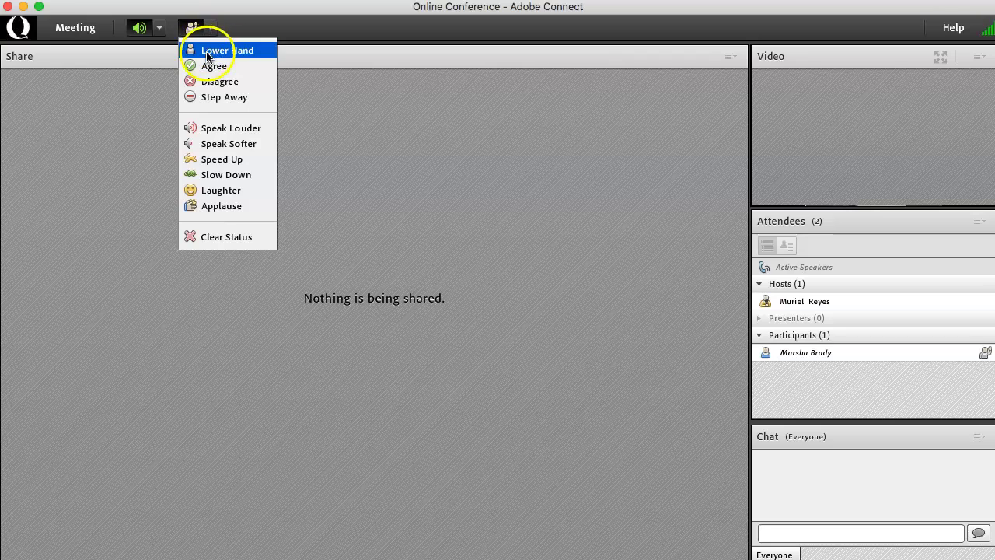
left_click(206, 51)
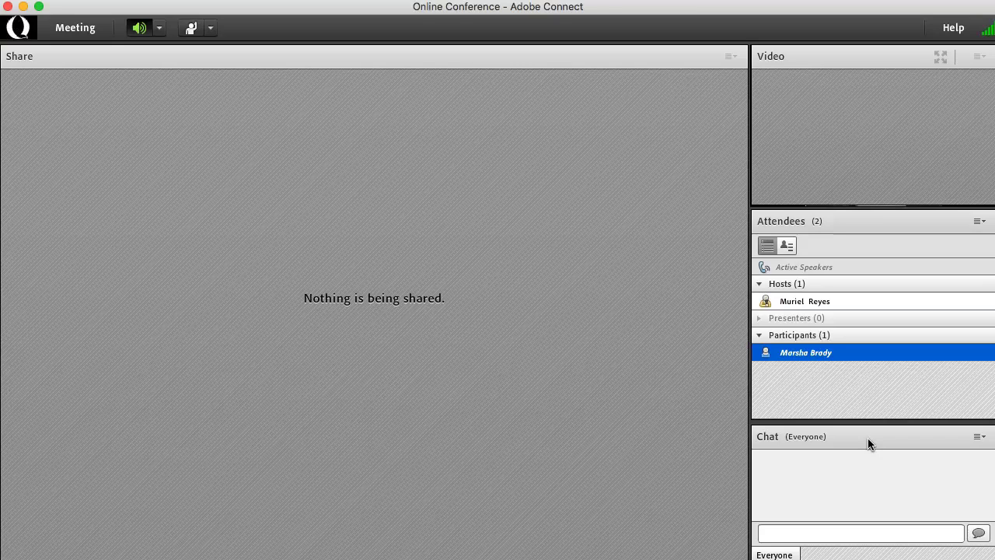
Start a private chat with the host as an individual attendee, and return to the Everyone chat
left_click(795, 553)
left_click(796, 534)
left_click(984, 437)
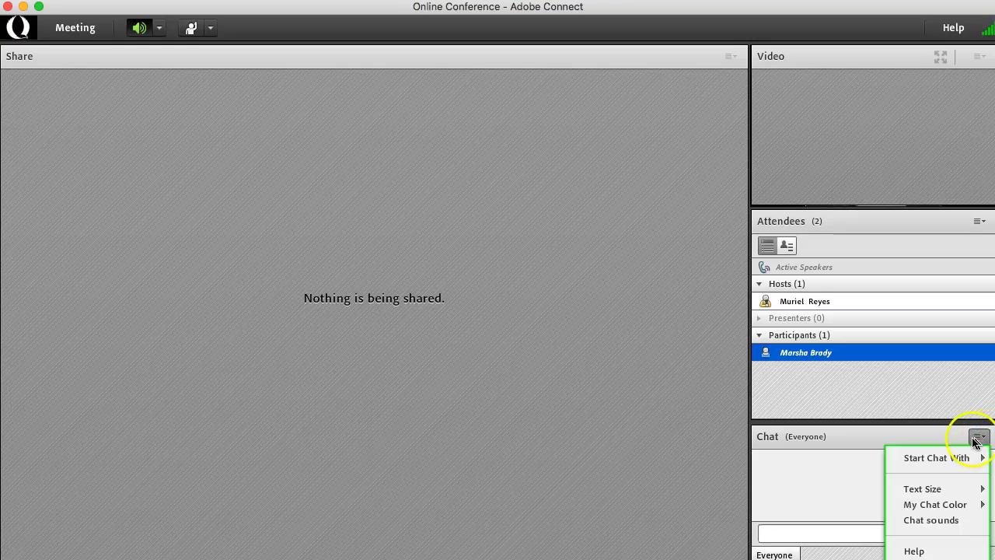
mouse_move(953, 459)
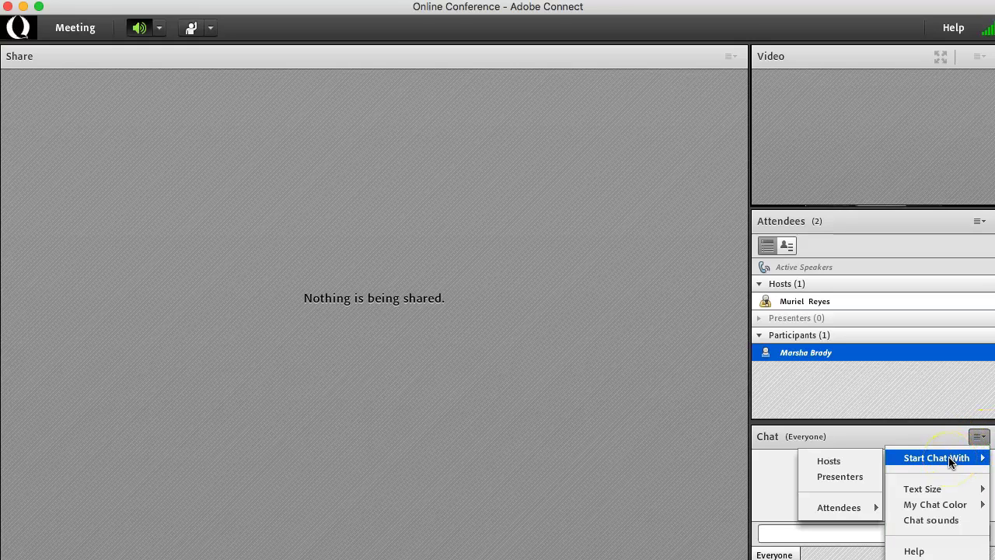
mouse_move(852, 513)
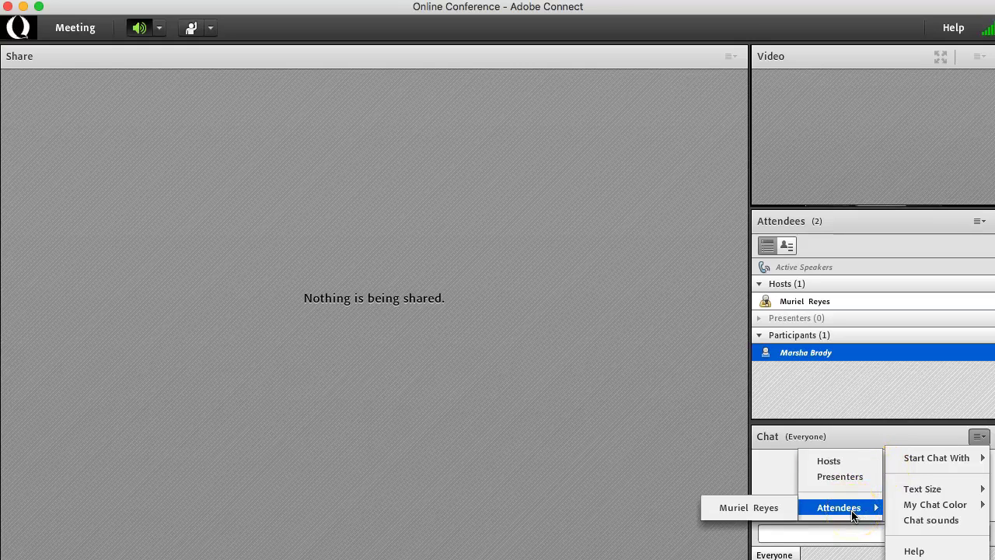
left_click(766, 507)
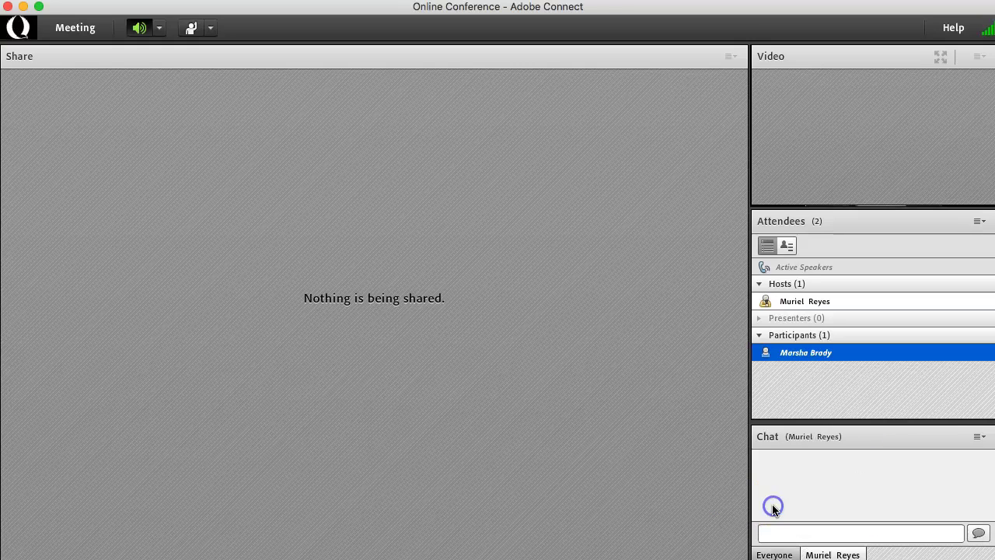
left_click(774, 555)
Turn off the chat sounds and choose Purple as the chat color
left_click(979, 437)
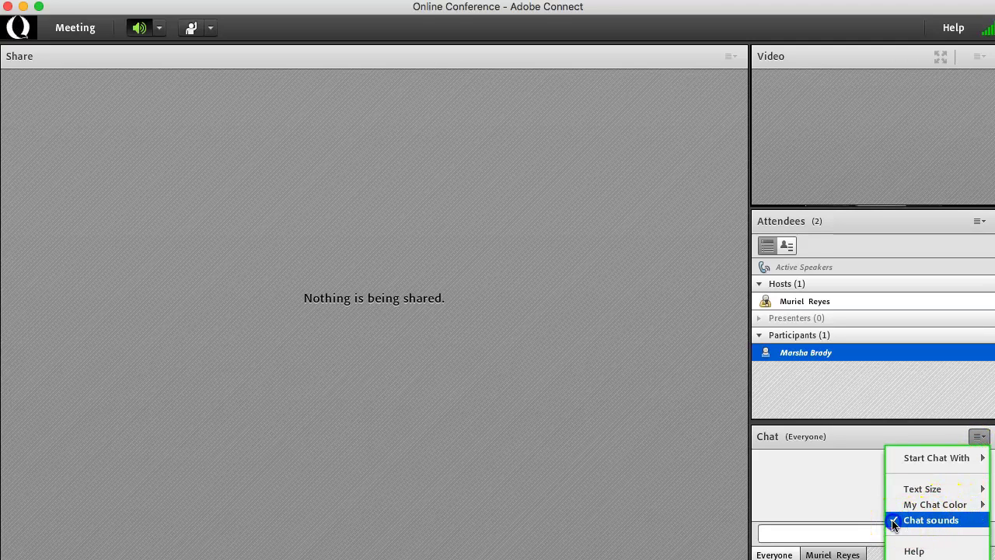
left_click(893, 521)
left_click(979, 436)
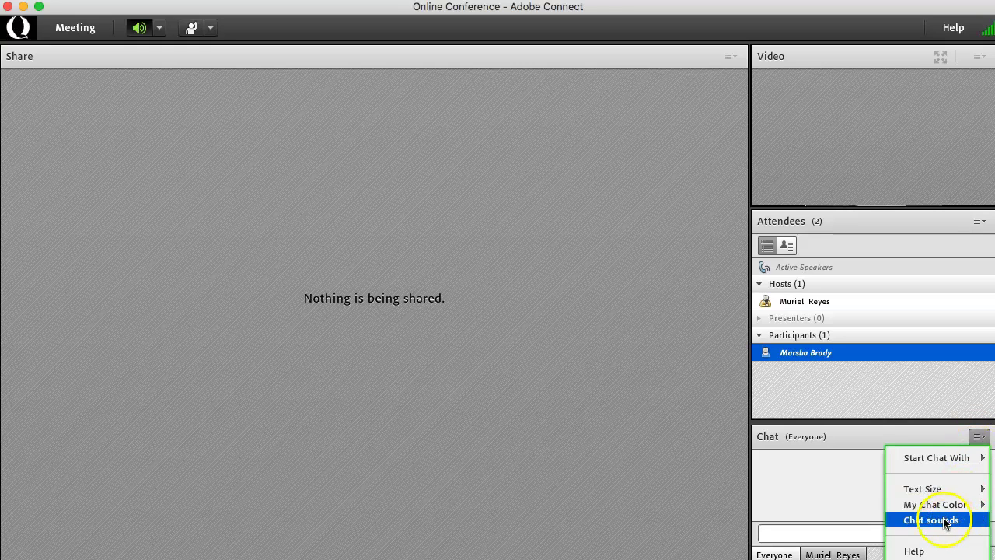
mouse_move(948, 505)
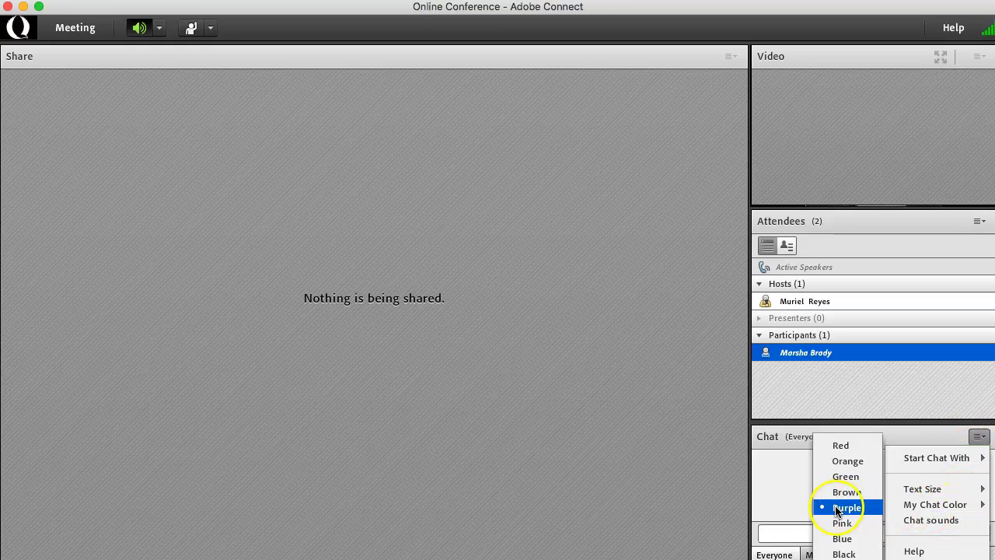
left_click(837, 508)
Choose 11 as the chat text size
left_click(979, 436)
mouse_move(923, 489)
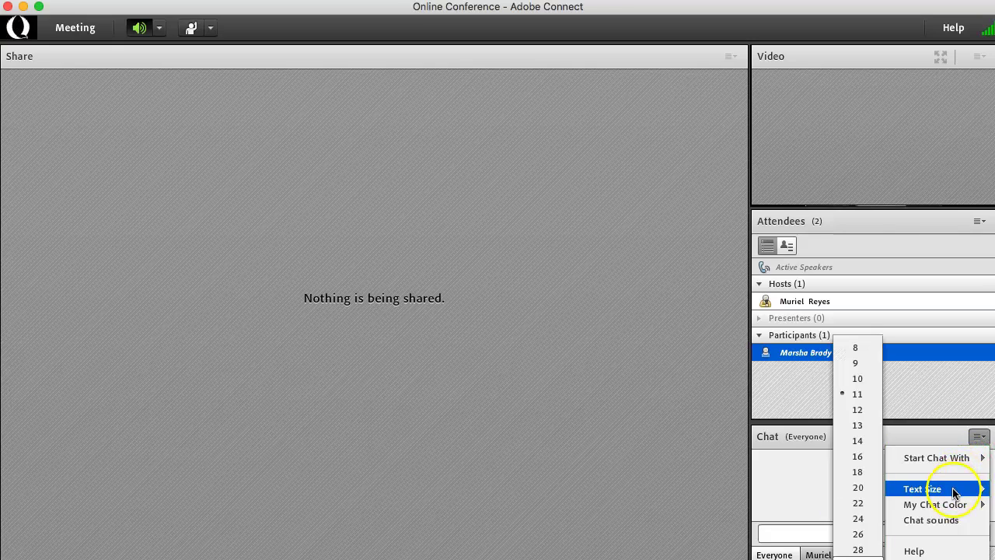
left_click(866, 396)
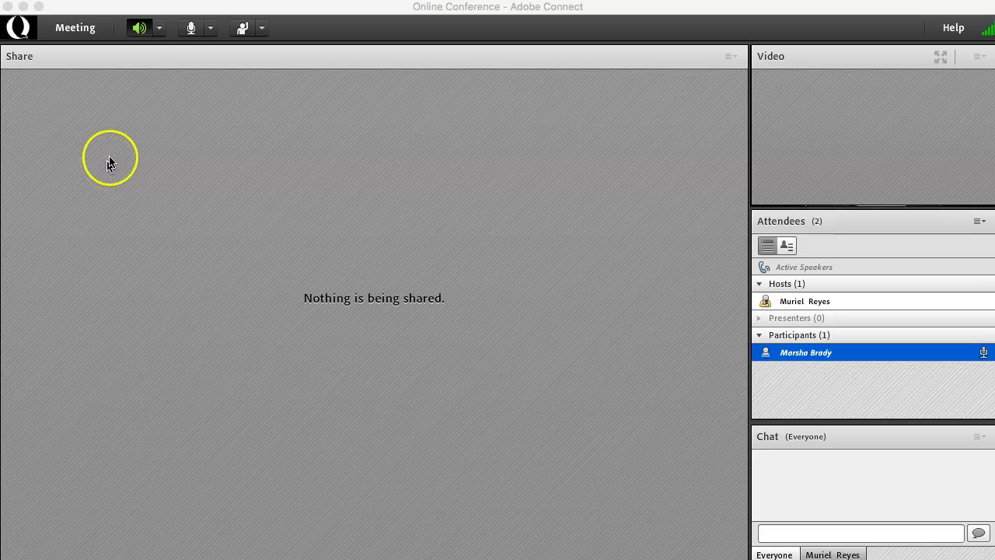
Check the available microphone devices, and connect the microphone and mute it
left_click(190, 30)
left_click(210, 28)
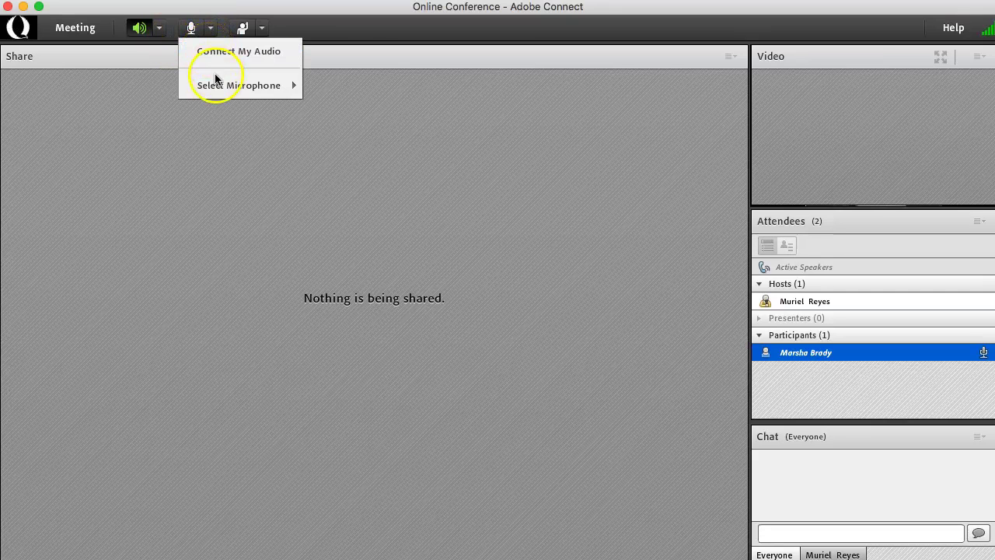
mouse_move(216, 85)
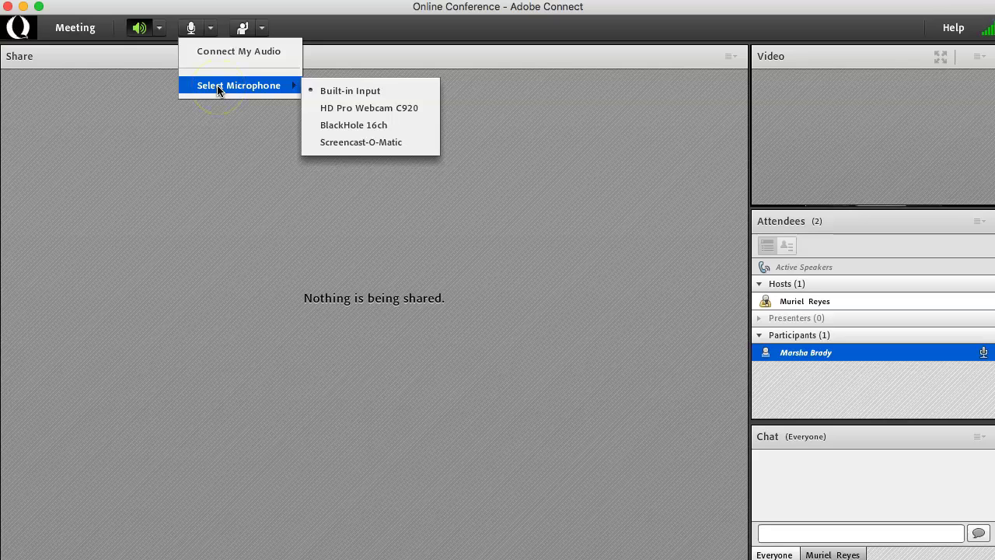
left_click(146, 133)
left_click(191, 28)
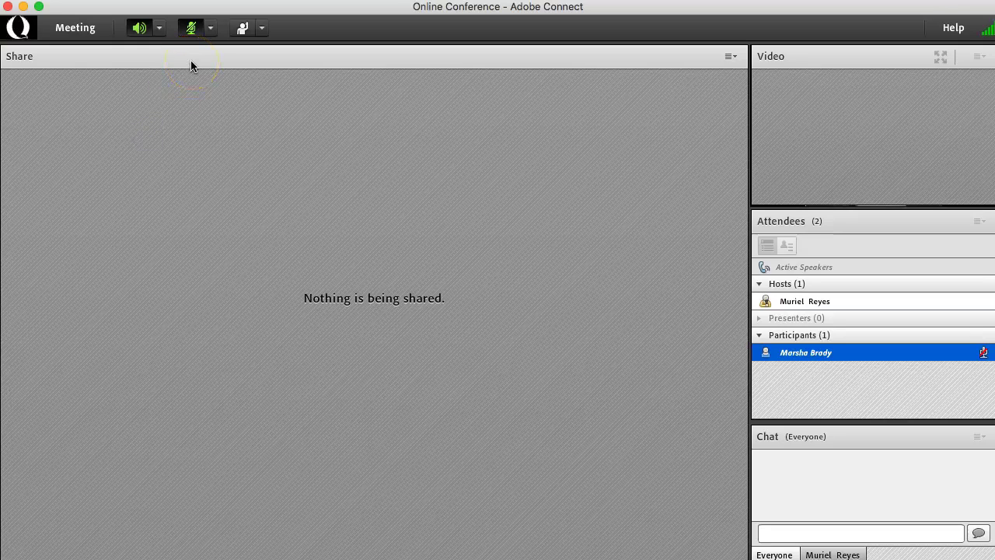